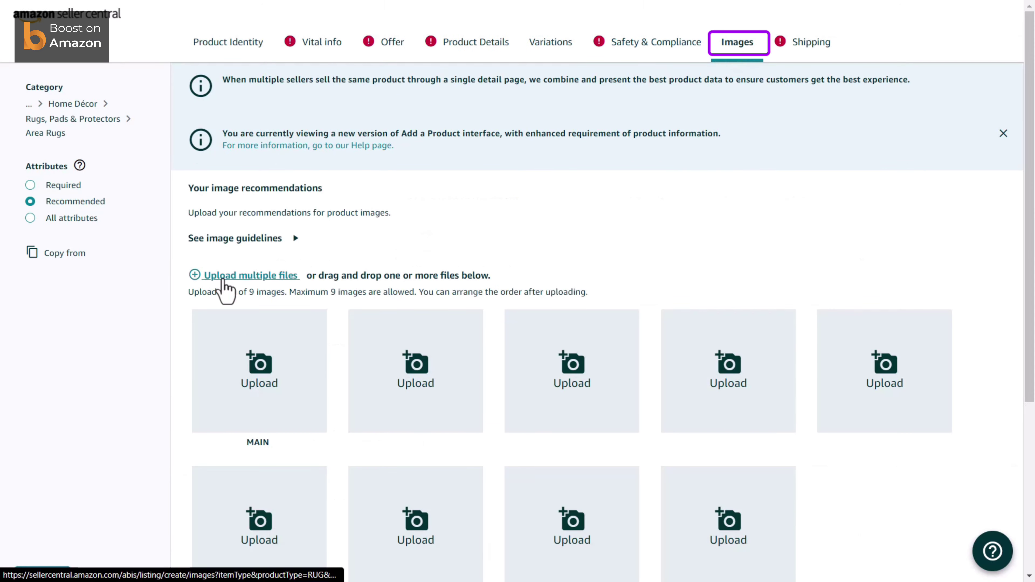
Review the listing's image upload slots and its shipping fields for package dimensions, package weight and number of boxes
scroll(215, 293, "down", 4)
left_click(811, 47)
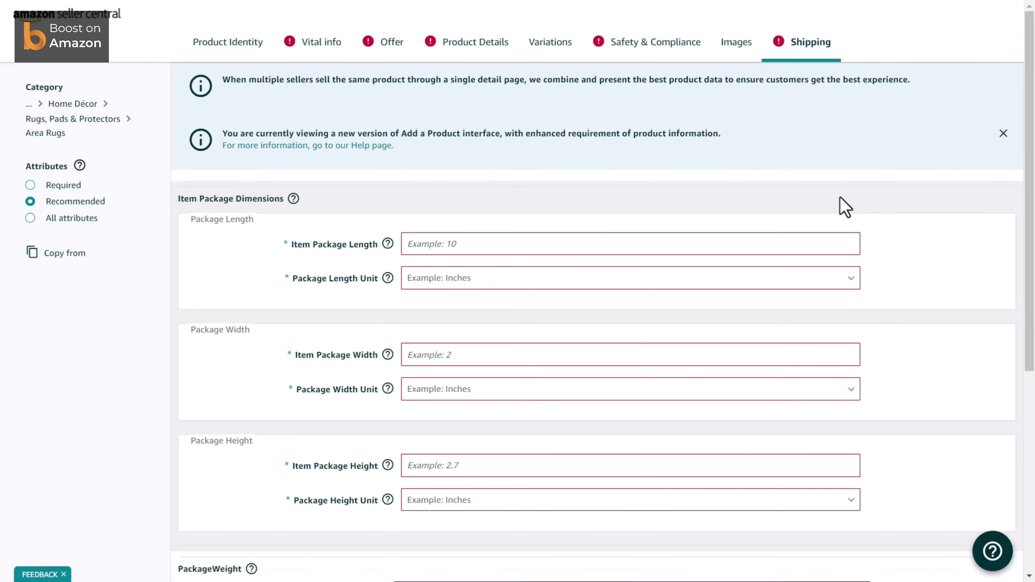
scroll(848, 216, "down", 8)
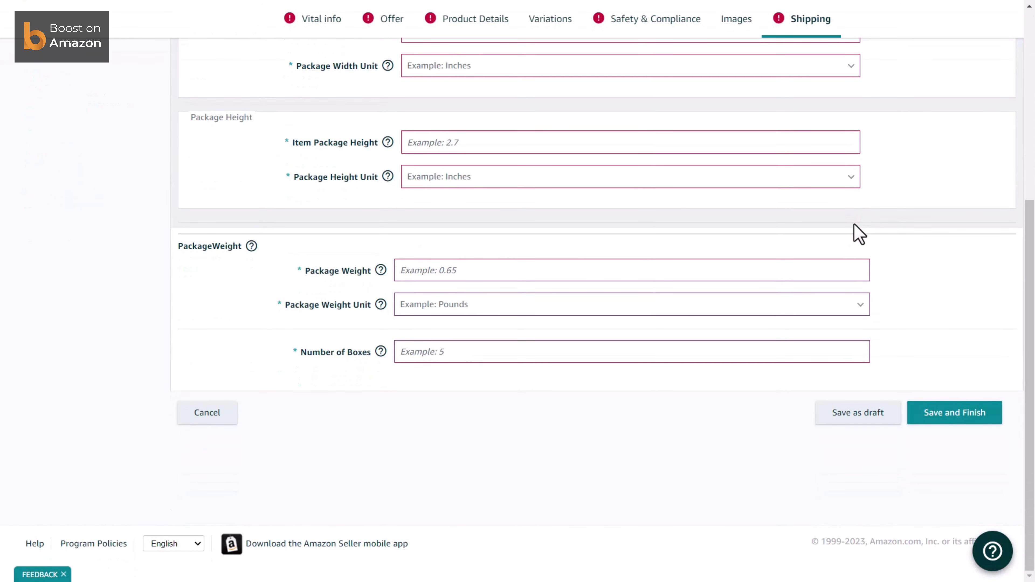
scroll(162, 208, "up", 10)
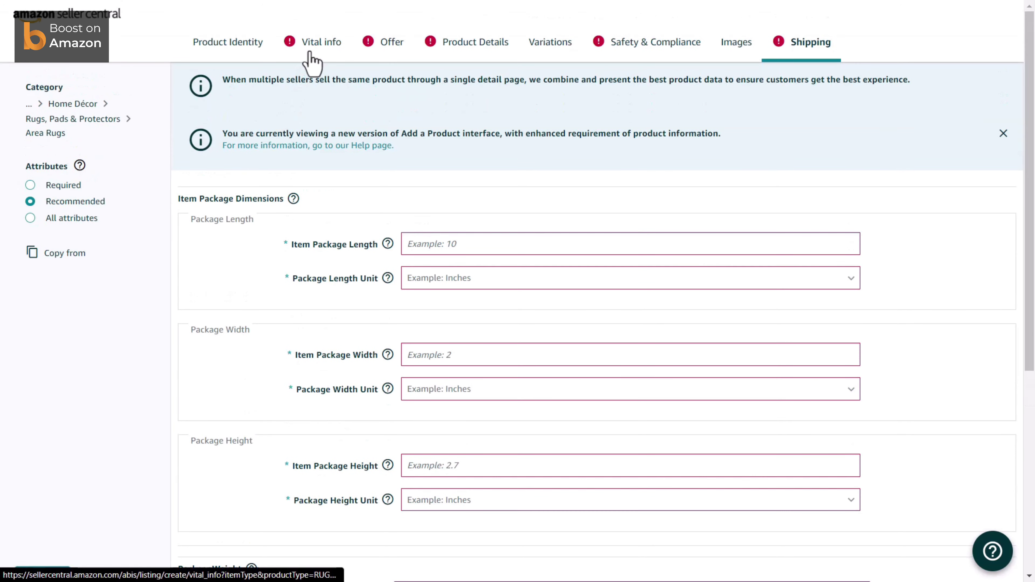
Go through the listing form's sections in order, from Product Identity through Safety & Compliance to Images
left_click(295, 57)
left_click(226, 55)
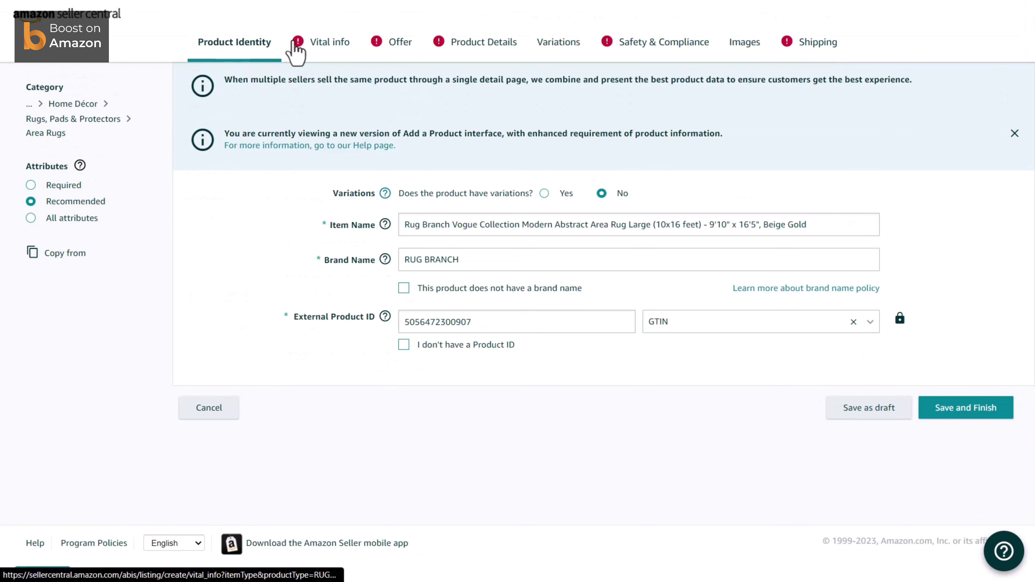
left_click(310, 52)
left_click(376, 55)
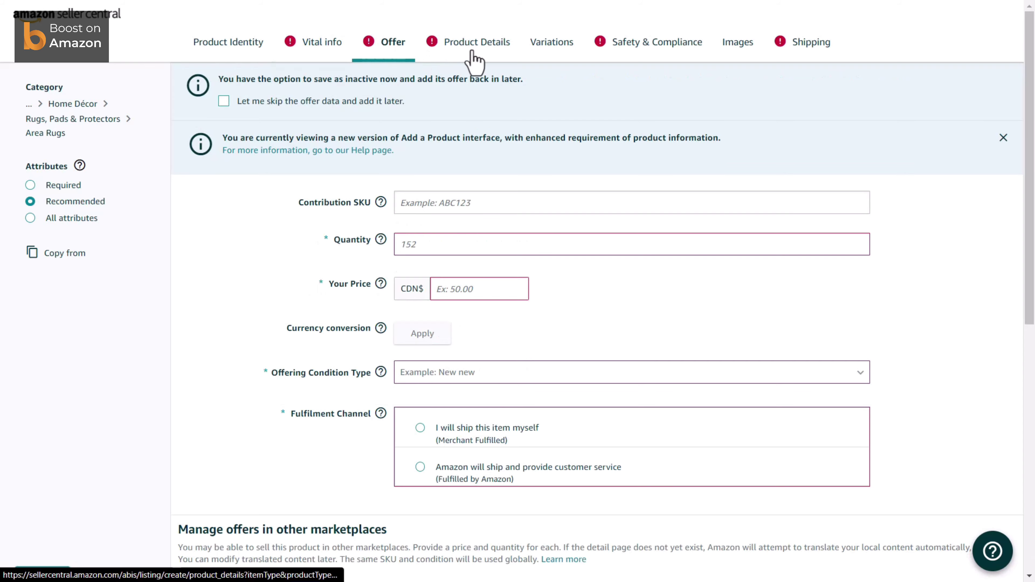
left_click(473, 59)
left_click(566, 49)
left_click(649, 51)
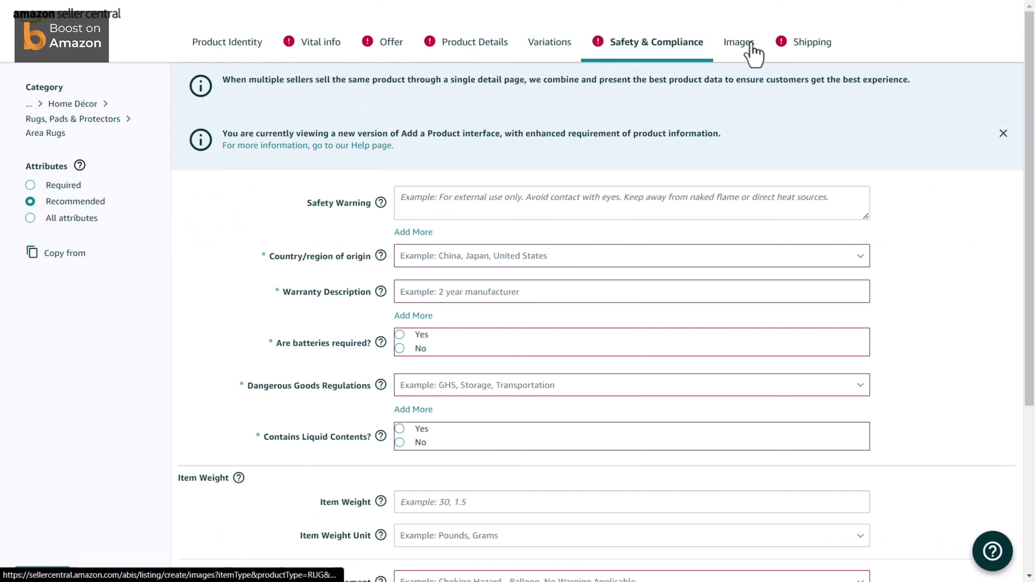
left_click(747, 49)
Go to the end of the Shipping section, then save and finish the product listing
left_click(794, 50)
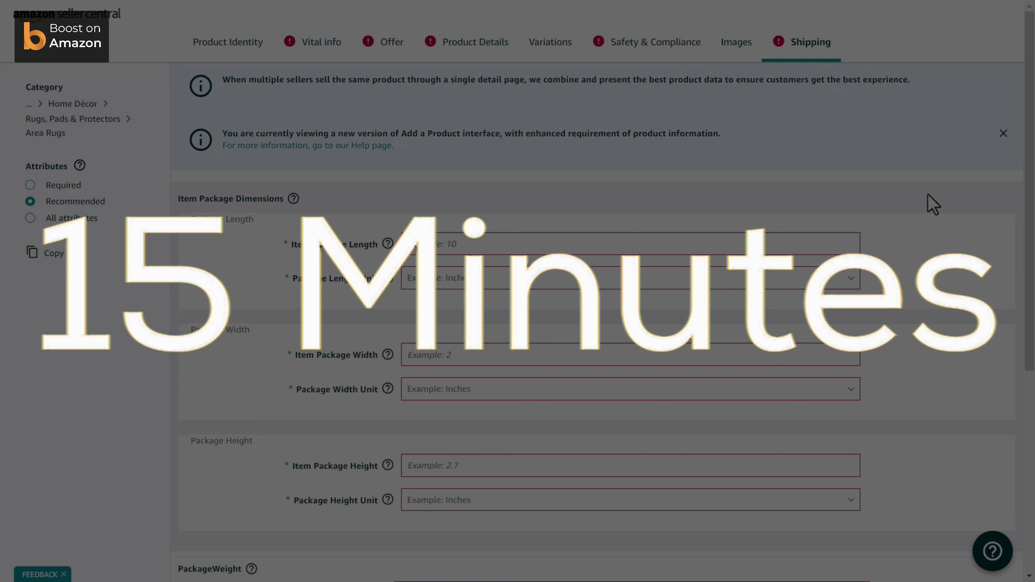
scroll(947, 248, "down", 8)
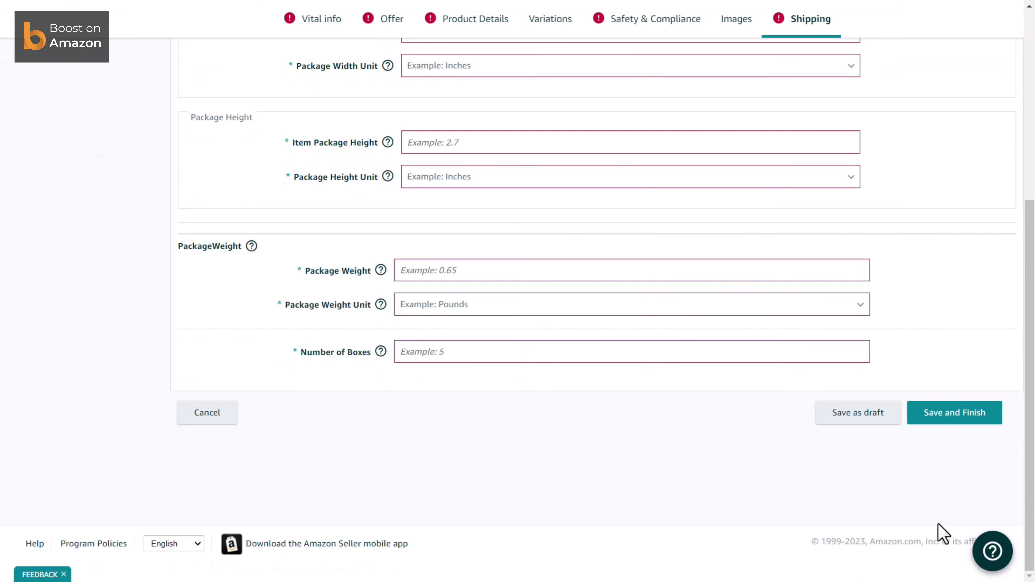
left_click(937, 423)
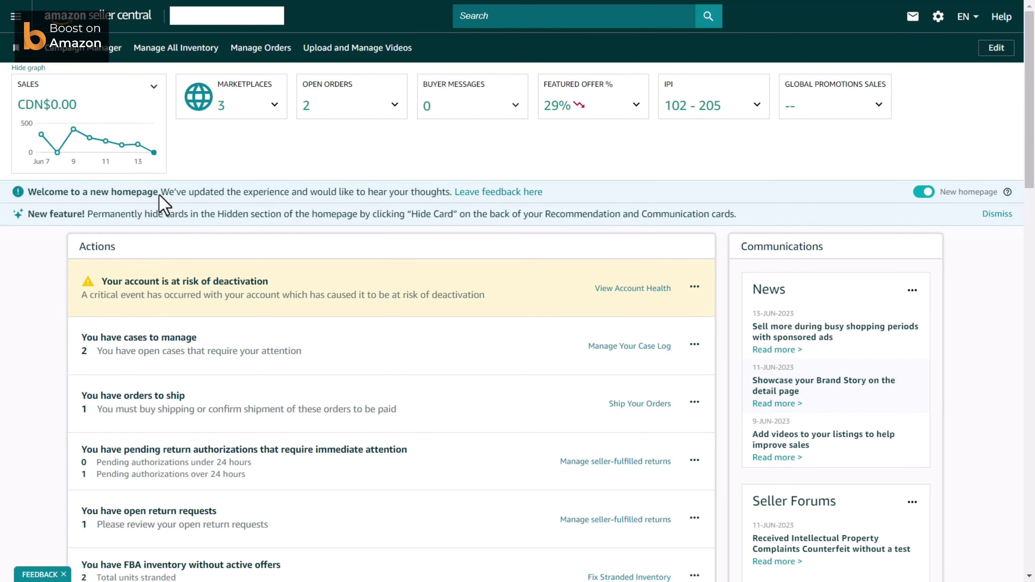
Open the catalog's Add Products via Upload page at its spreadsheet download templates
left_click(14, 21)
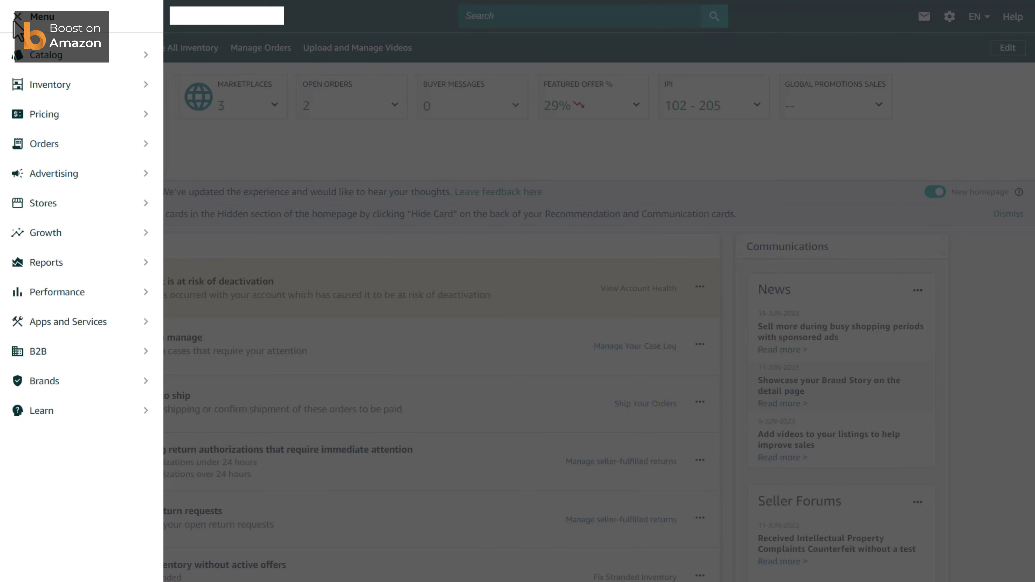
mouse_move(76, 64)
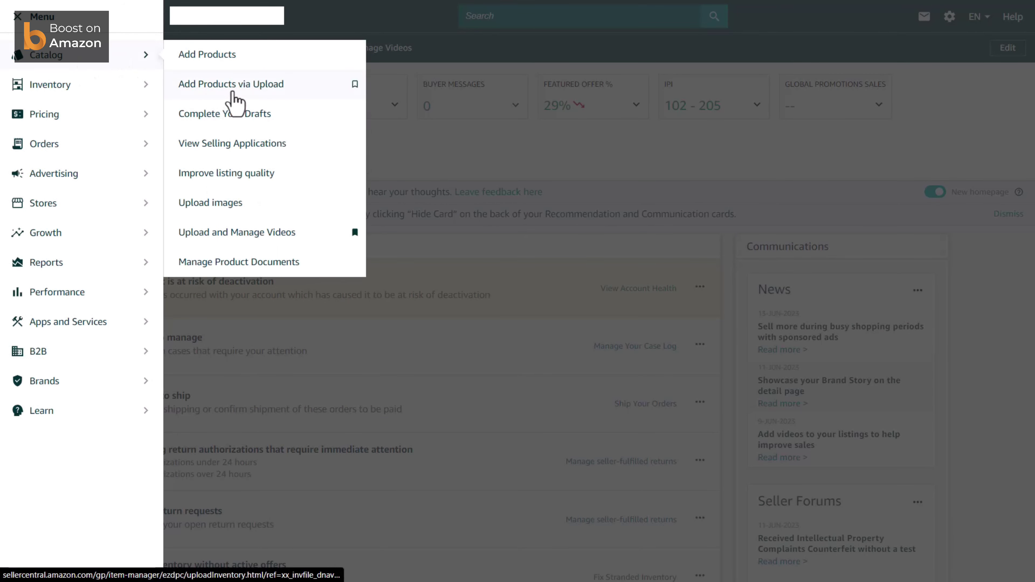
left_click(233, 95)
left_click(83, 112)
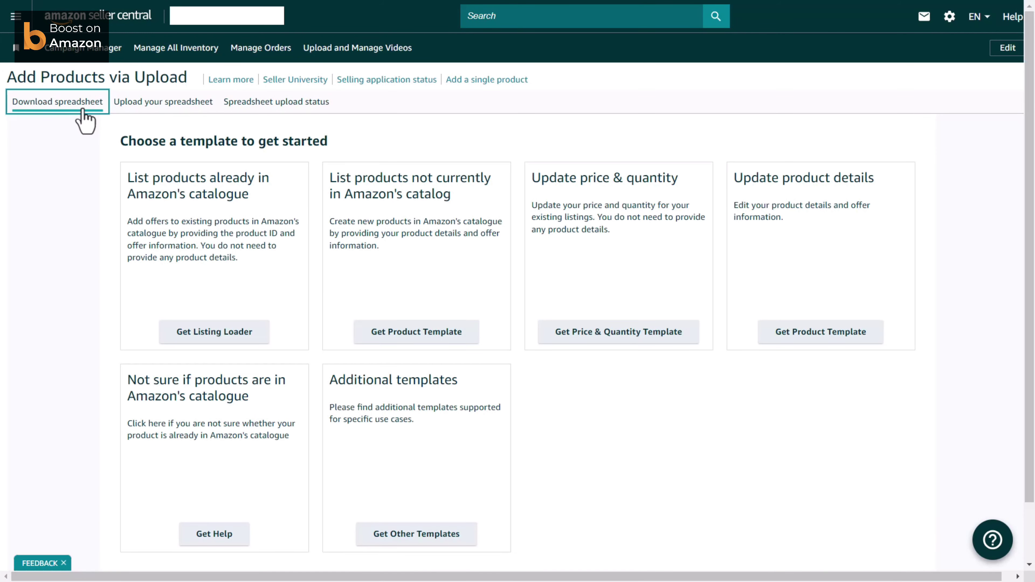
Download the Amazon.com Listing Loader template for products already in Amazon's catalogue
left_click(174, 342)
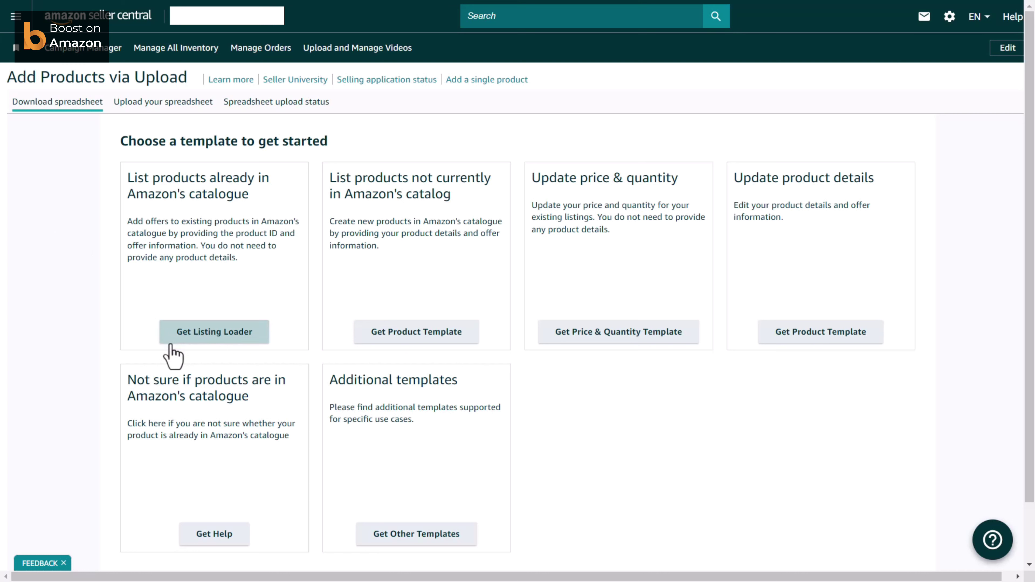
left_click(172, 342)
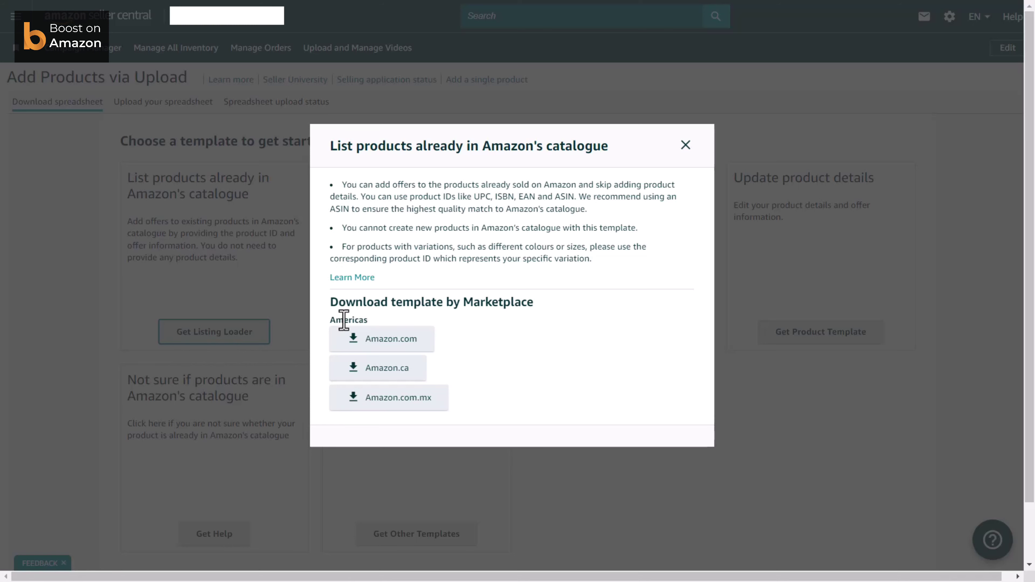
left_click(392, 349)
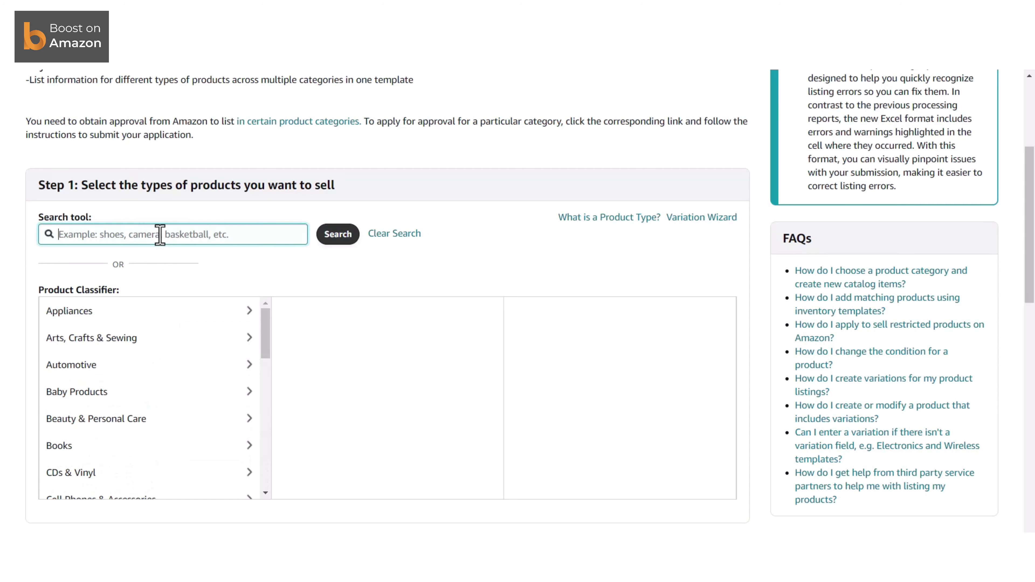
Search the product types for "Area Rug" and select RUG under Home & Kitchen > Home Décor Products > Rugs, Pads & Protectors > Area Rugs
type("Area Ru")
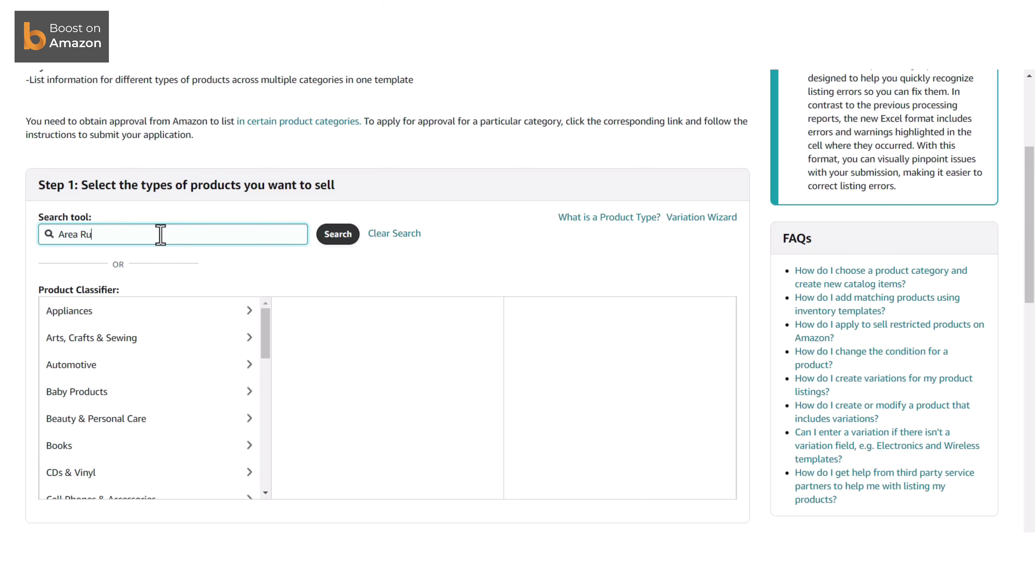
type("g")
left_click(338, 234)
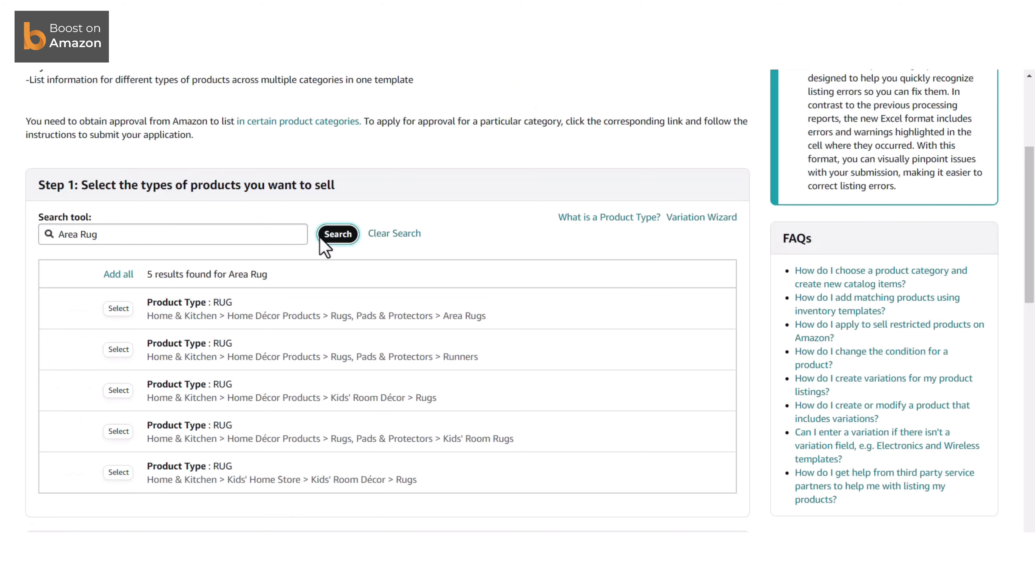
left_click(119, 308)
Generate the inventory file template for the selected Area Rugs classification
scroll(462, 281, "down", 8)
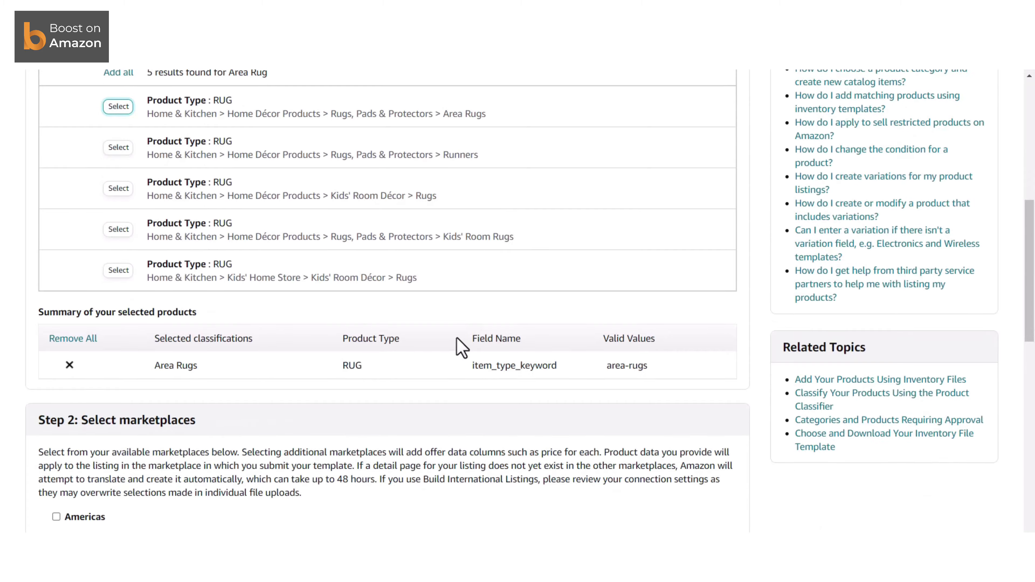
scroll(455, 343, "down", 10)
left_click(676, 308)
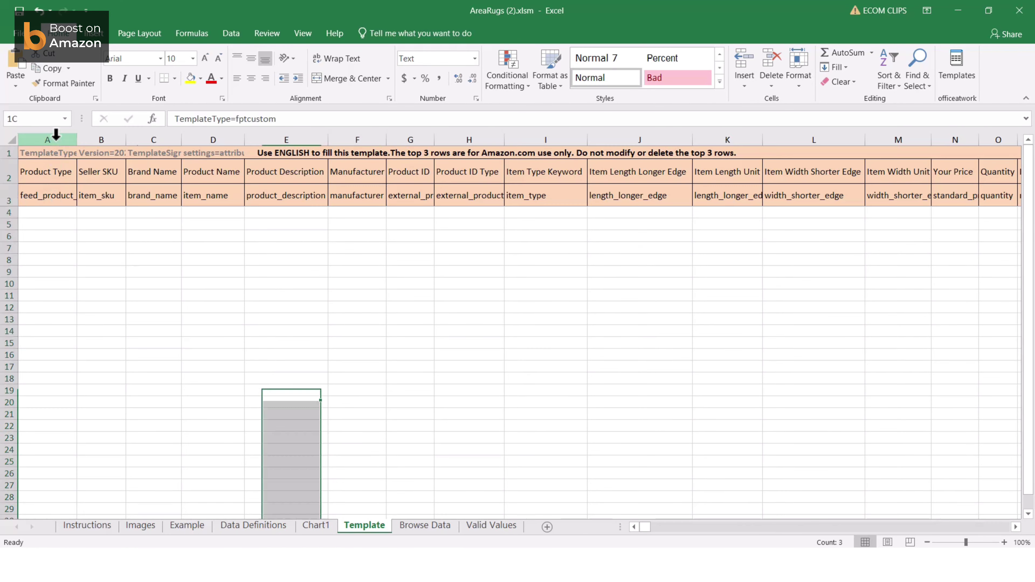
In Excel, examine the Template sheet's columns for product type, seller SKU, brand name, product name, product ID and product ID type
left_click(55, 139)
left_click(94, 135)
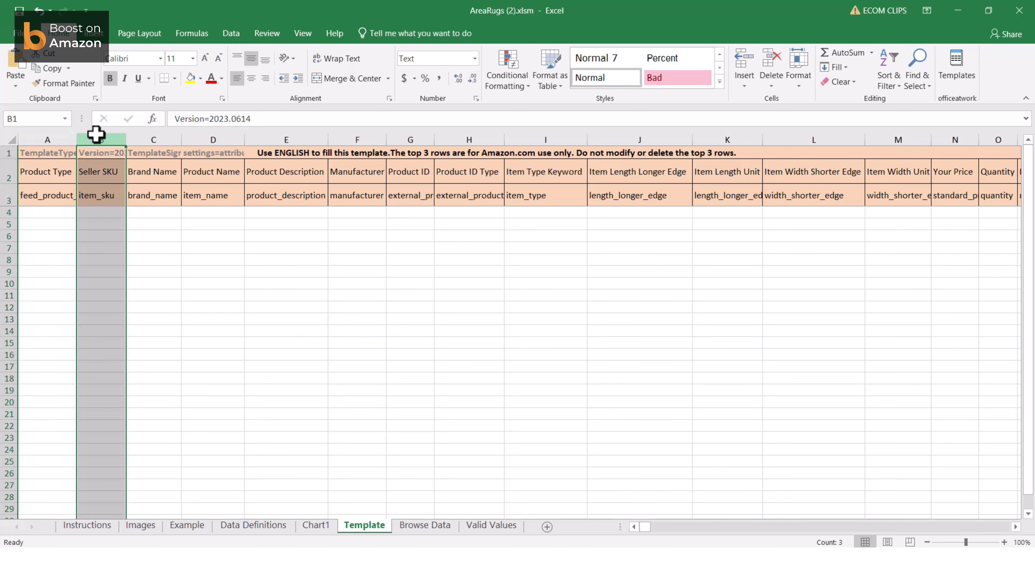
left_click(154, 137)
left_click(203, 138)
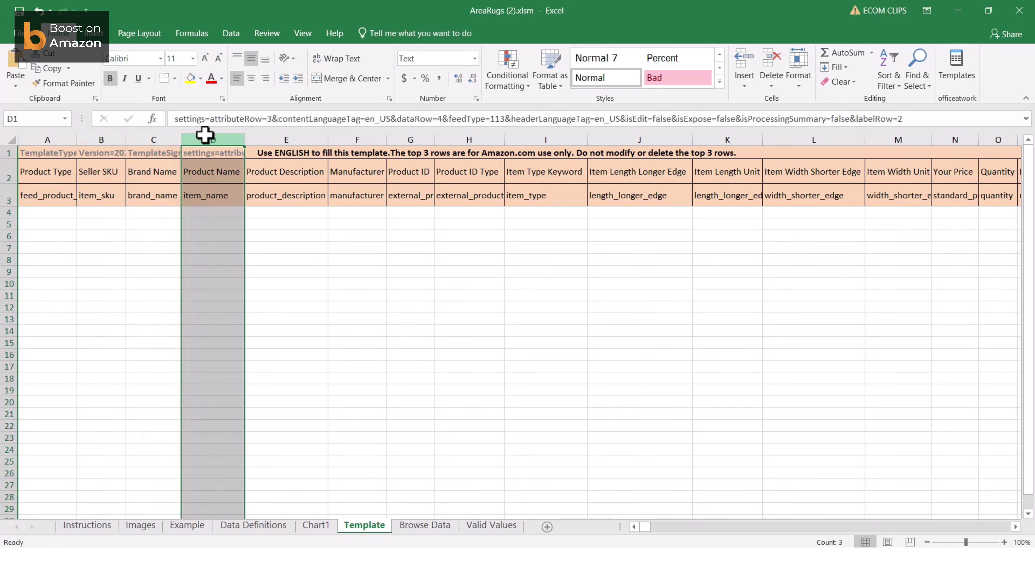
left_click(412, 139)
left_click(468, 139)
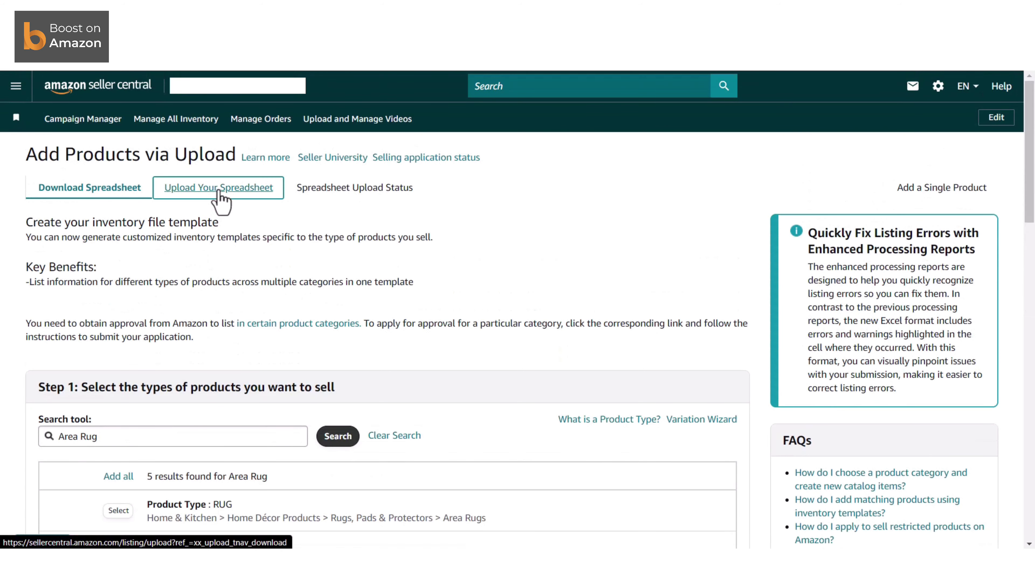
Back in Seller Central, choose AreaRugs (2).xlsm from Downloads as the inventory spreadsheet and upload it
left_click(218, 192)
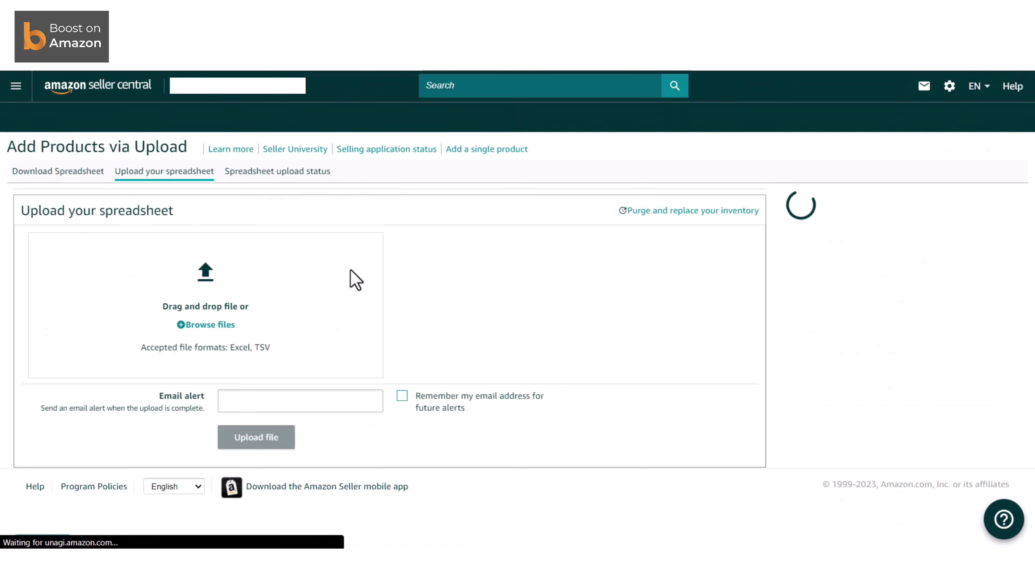
scroll(360, 285, "down", 2)
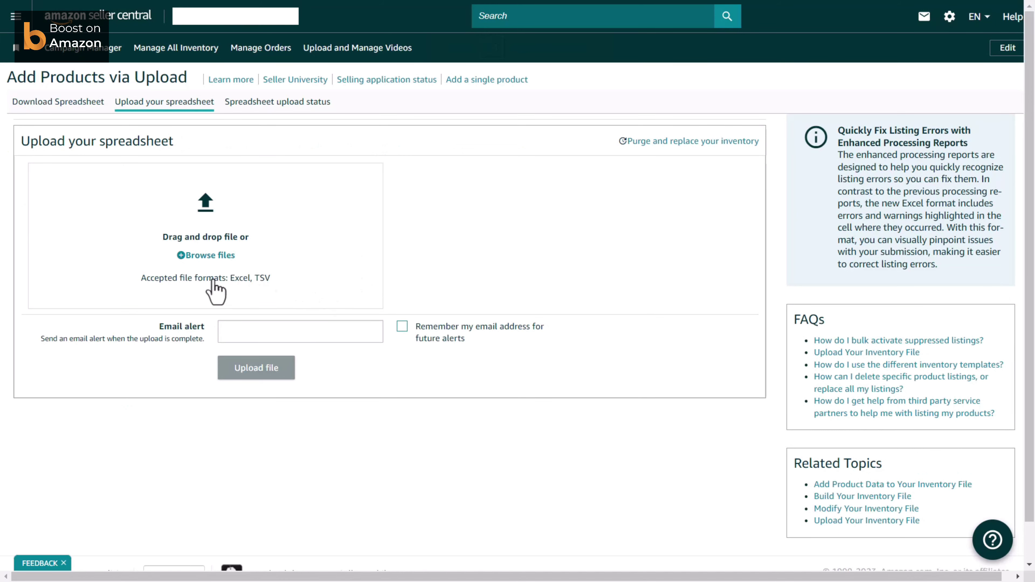
left_click(209, 256)
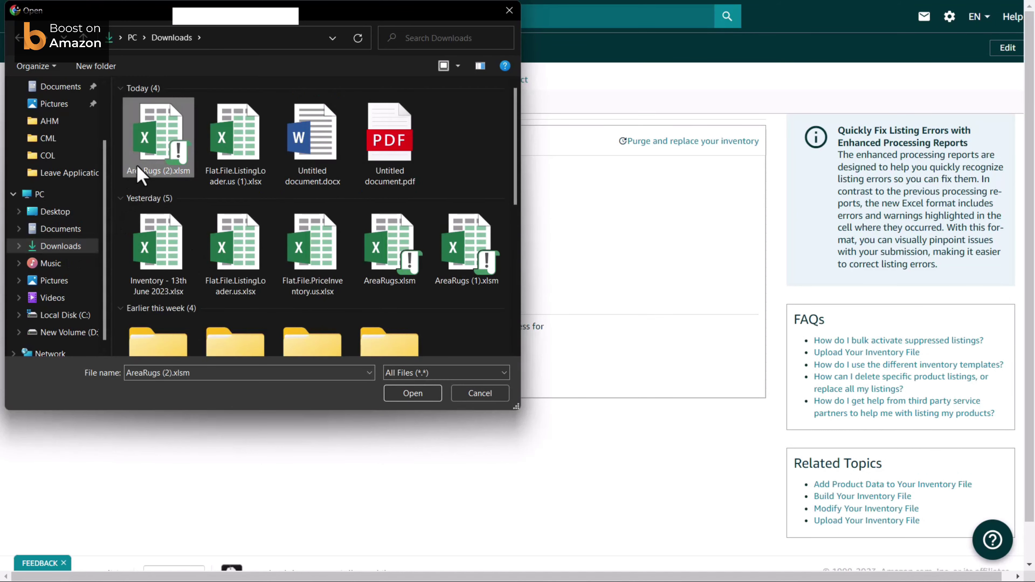
double_click(141, 175)
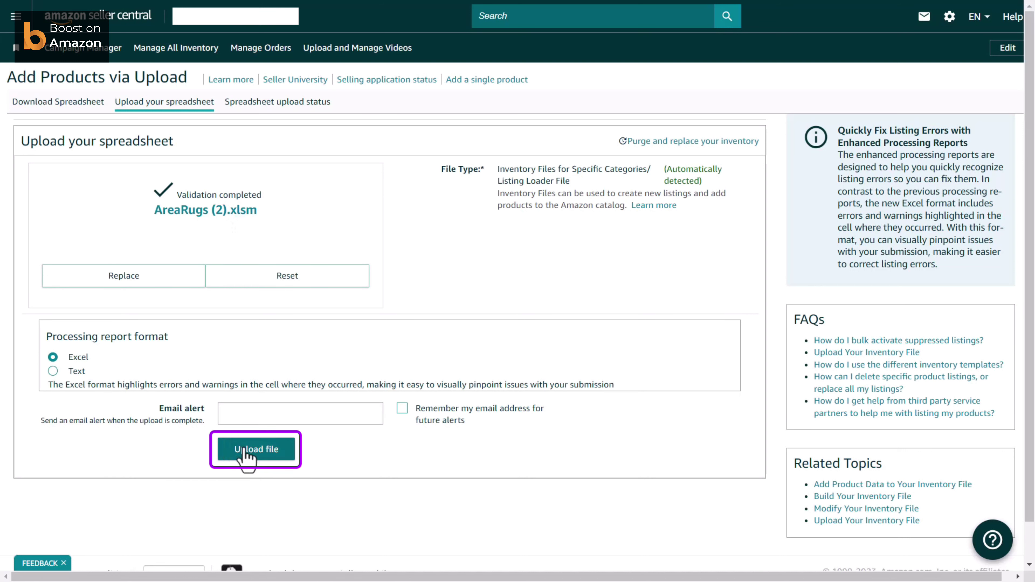
left_click(256, 448)
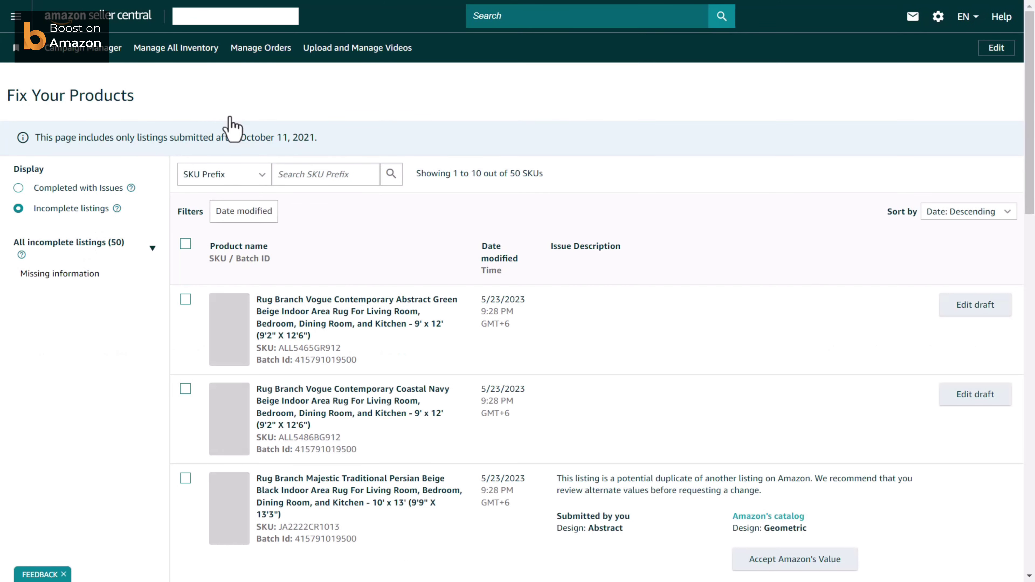
Look through the incomplete listings on the Fix Your Products page and their issue descriptions
scroll(664, 284, "down", 2)
scroll(652, 282, "down", 2)
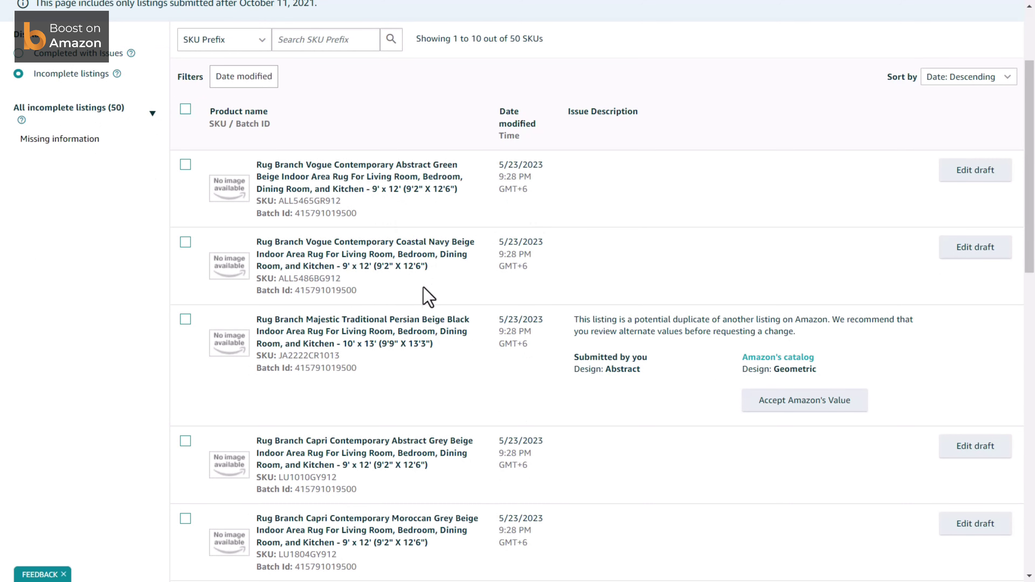
scroll(423, 291, "down", 6)
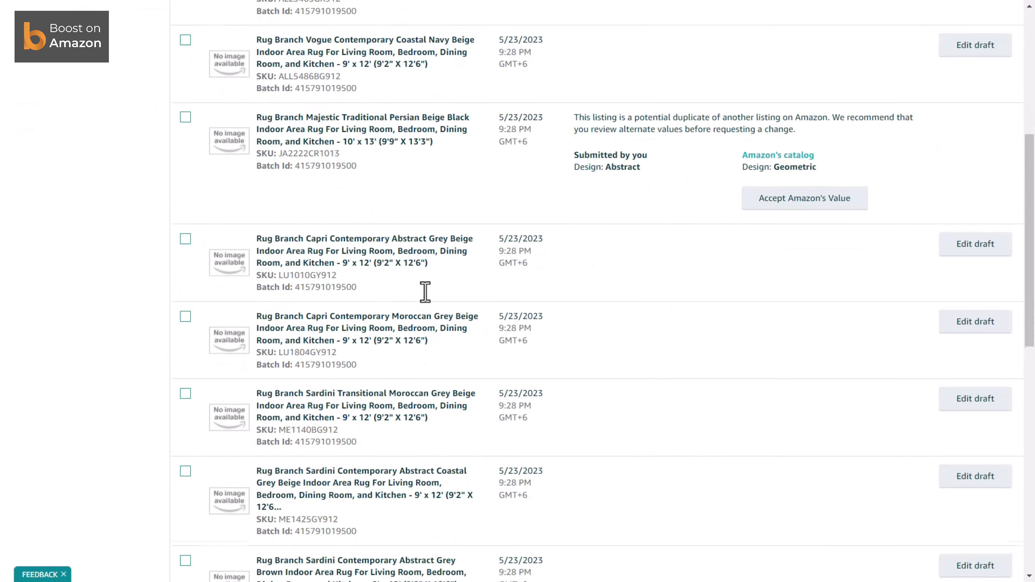
scroll(423, 293, "down", 6)
scroll(425, 292, "down", 3)
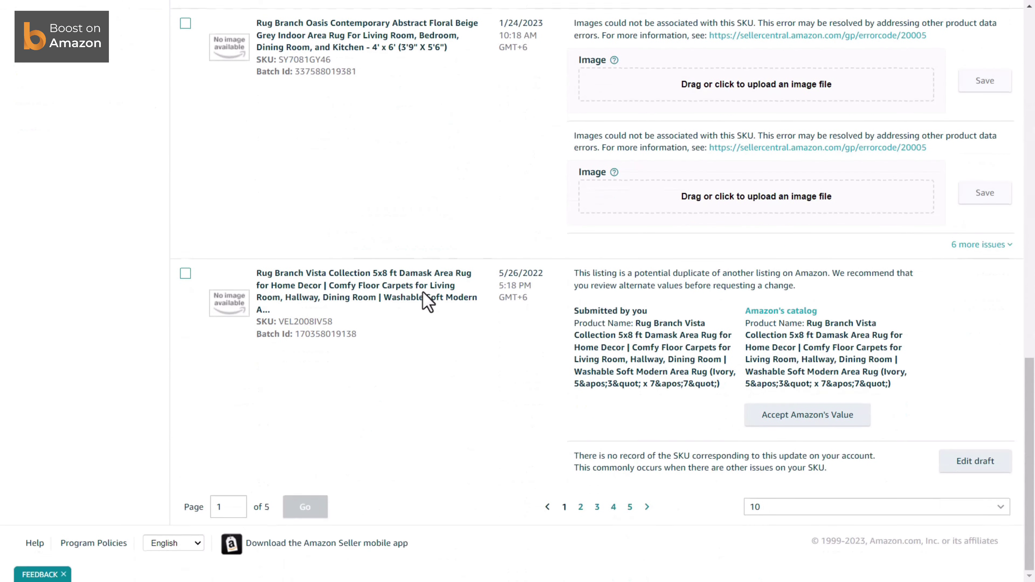
scroll(424, 301, "up", 10)
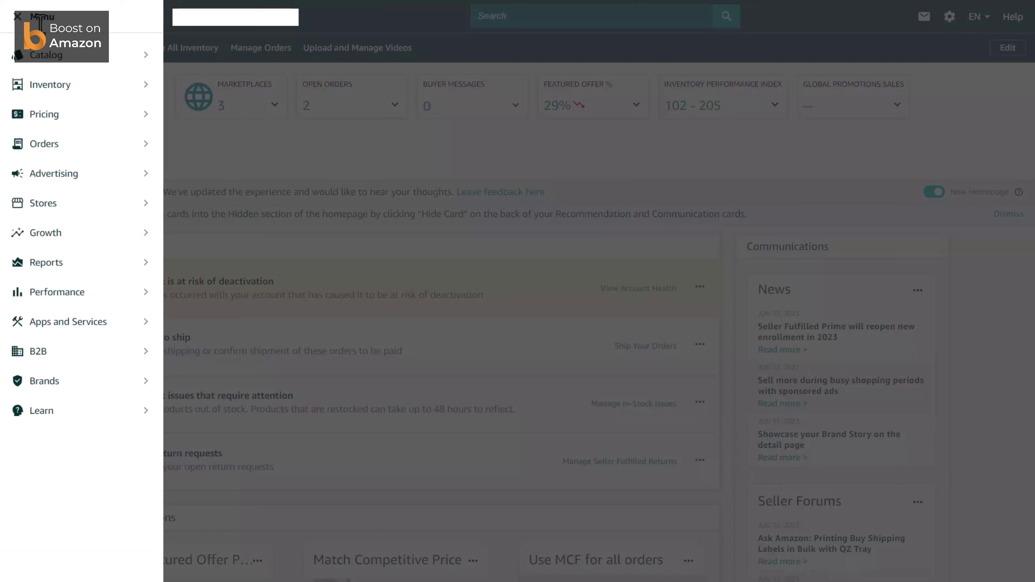
Open the catalog's Complete Your Drafts page and view its incomplete listings
mouse_move(57, 61)
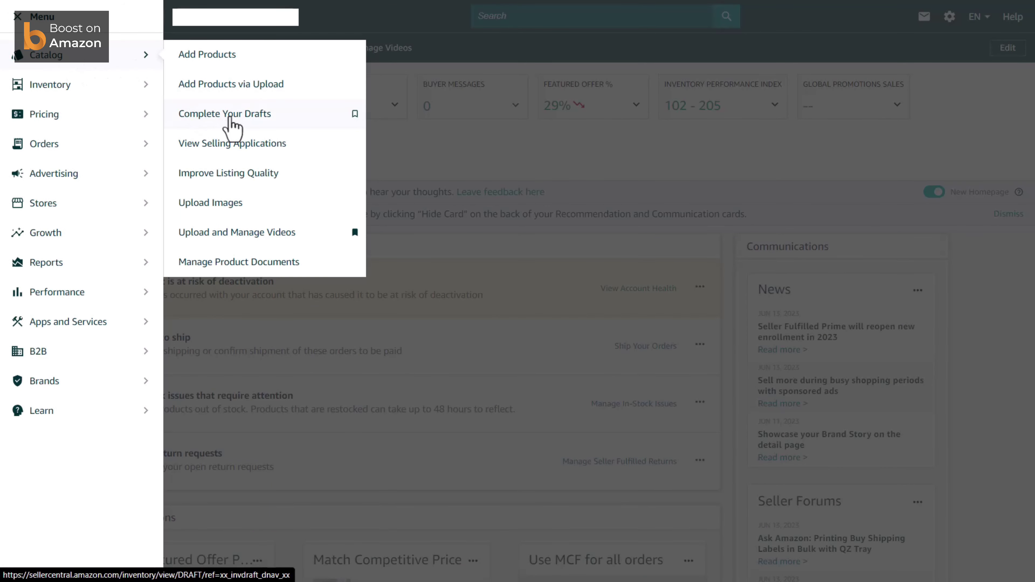
left_click(235, 123)
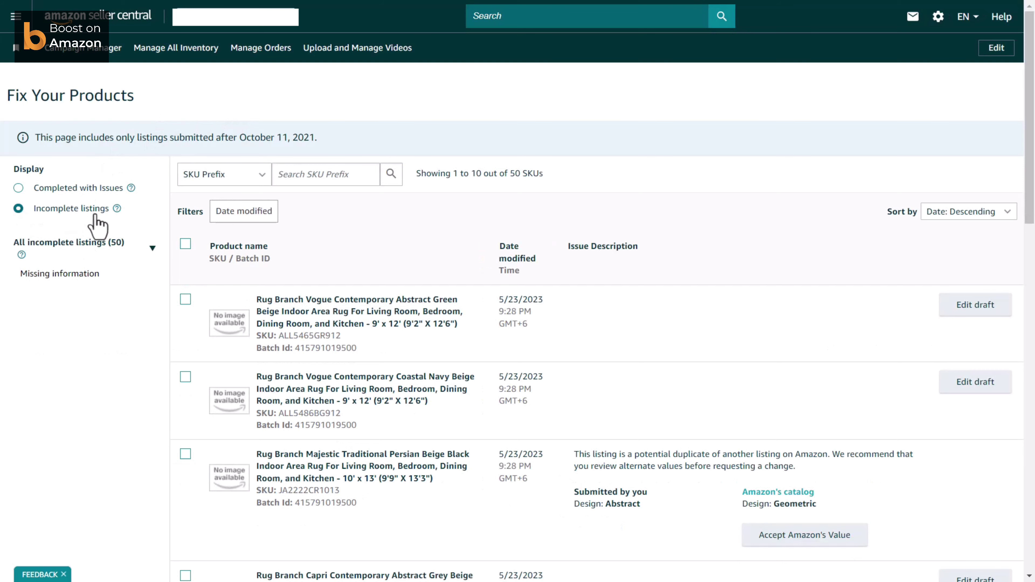
scroll(628, 277, "down", 3)
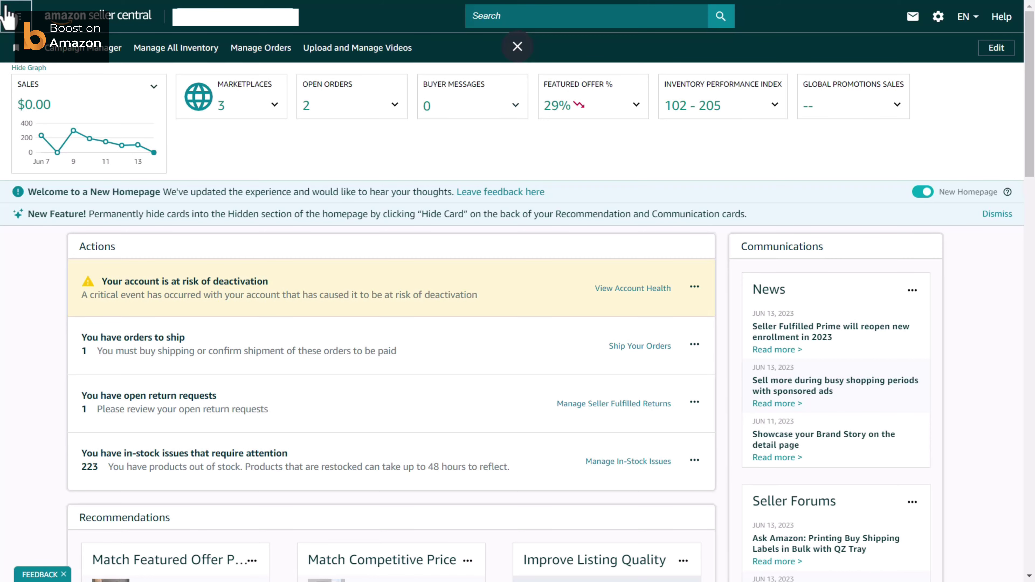
Open the catalog's Upload and Manage Videos page and start a new video upload
left_click(9, 16)
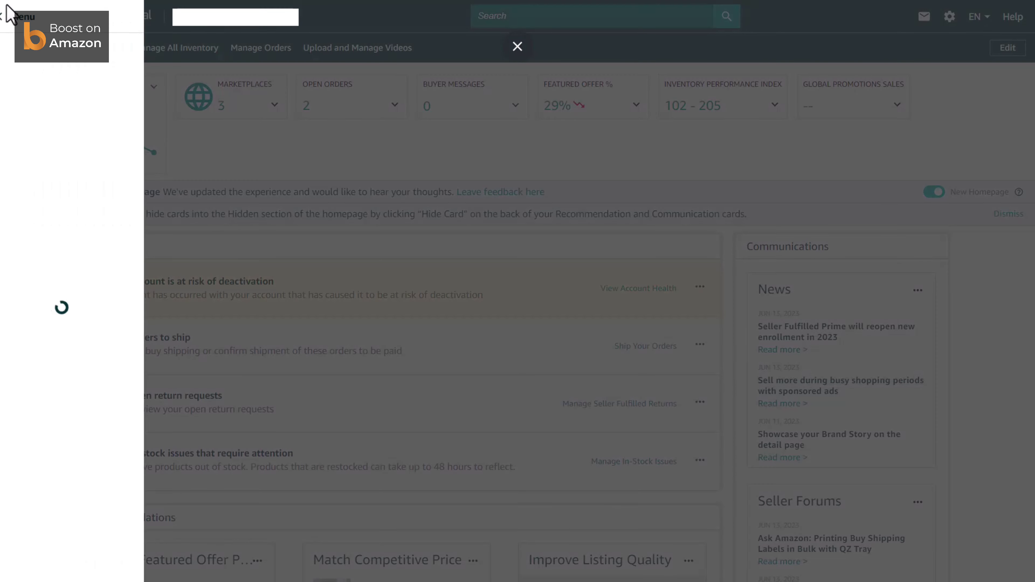
mouse_move(67, 61)
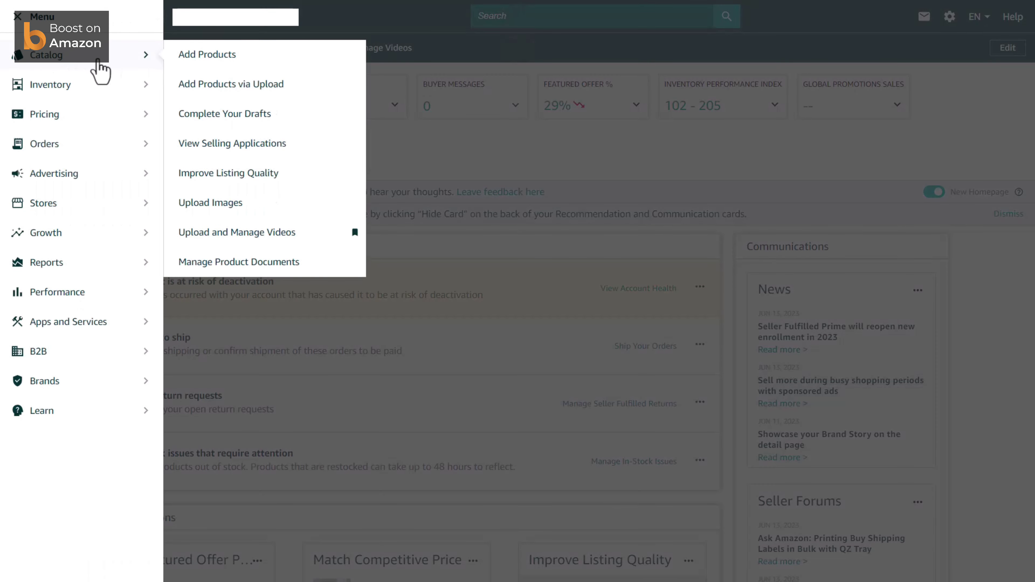
left_click(244, 234)
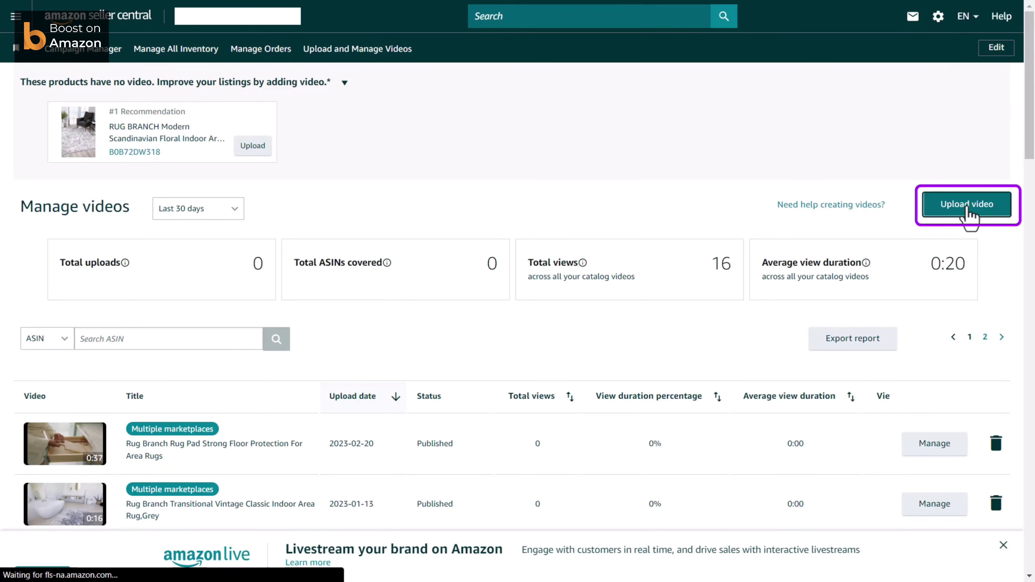
left_click(968, 205)
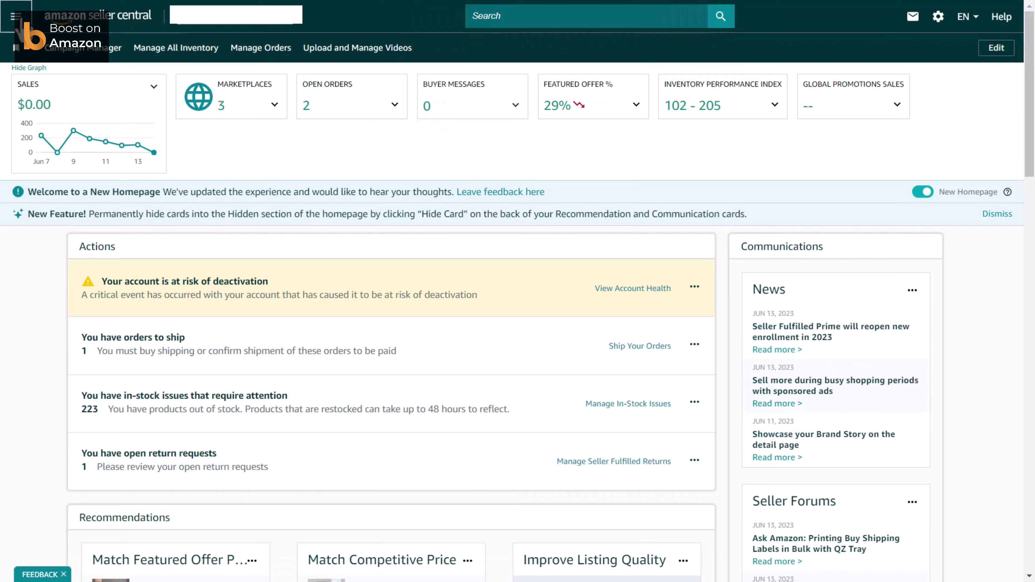
Open the catalog's Add Products via Upload page and go to its Download Spreadsheet section
left_click(18, 19)
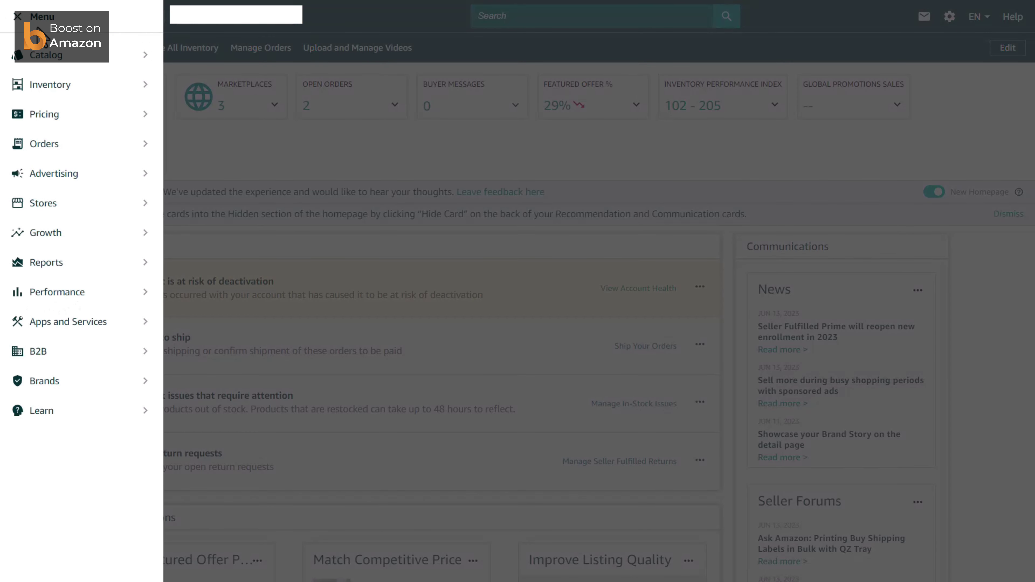
mouse_move(71, 58)
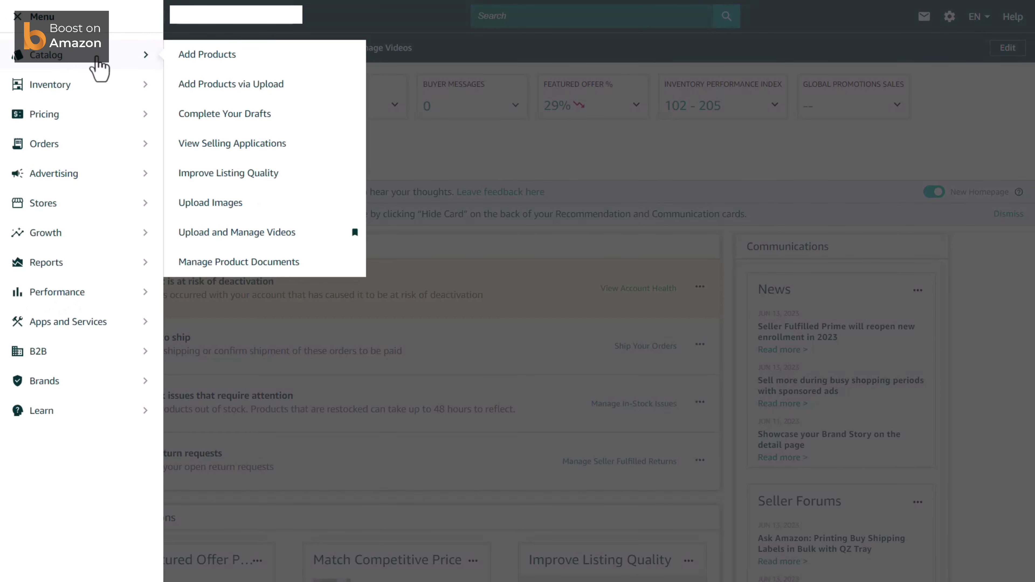
left_click(220, 94)
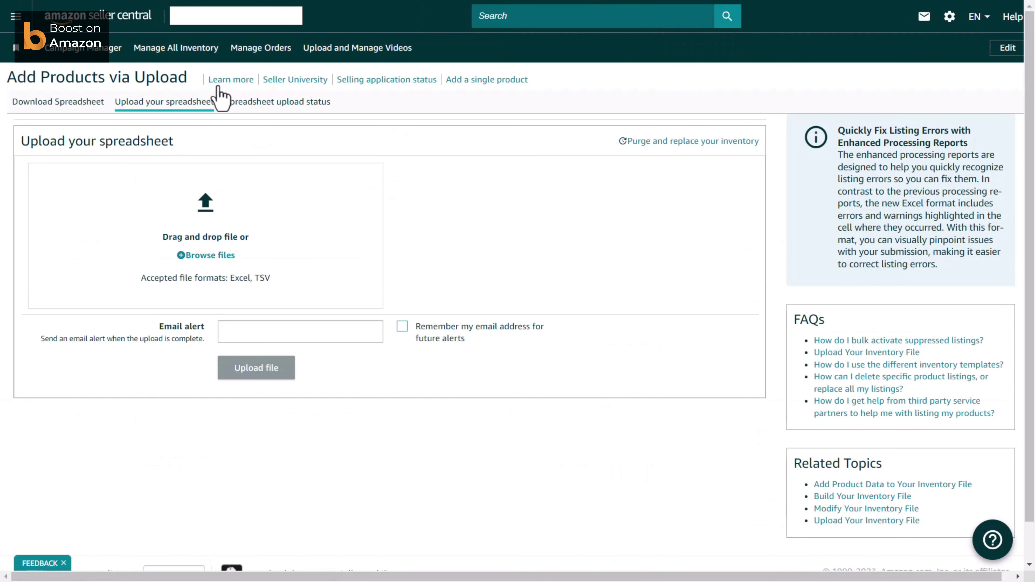
left_click(76, 102)
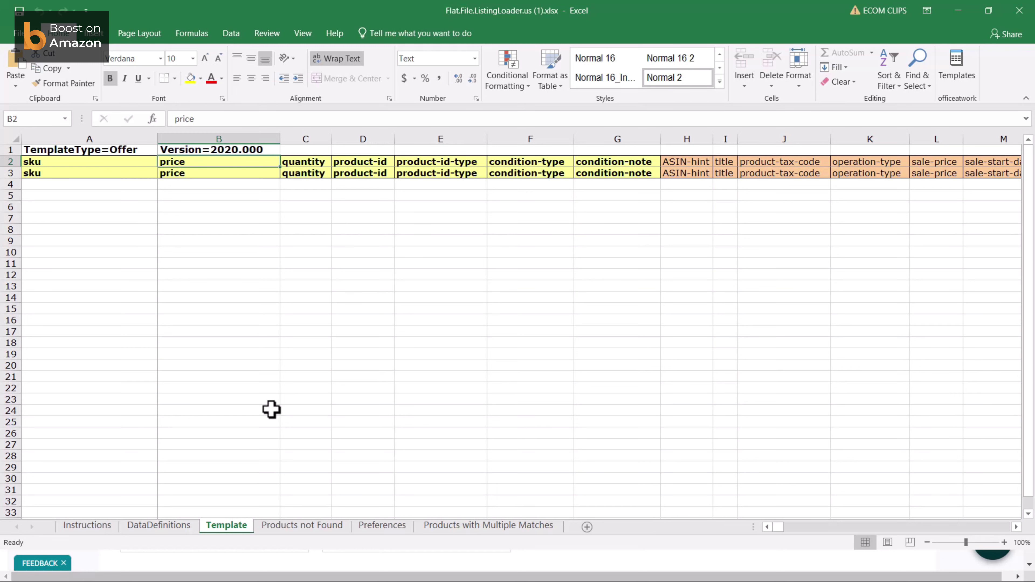
In Excel, examine the Template sheet's sku, product-id, product-id-type, price and quantity columns in Flat.File.ListingLoader.us (1).xlsx, and save the workbook
left_click(64, 139)
left_click(364, 139)
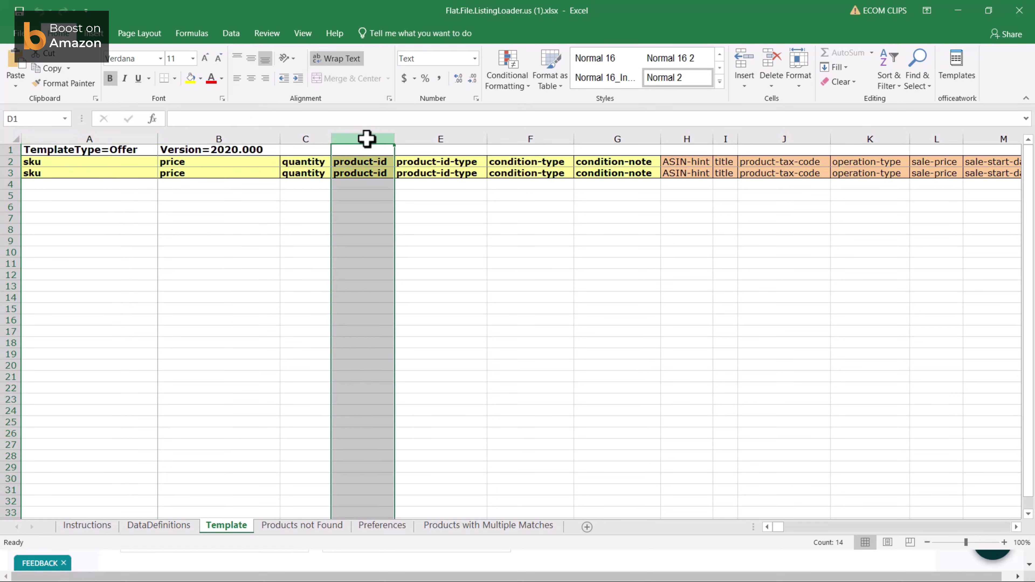
left_click(426, 140)
left_click(247, 137)
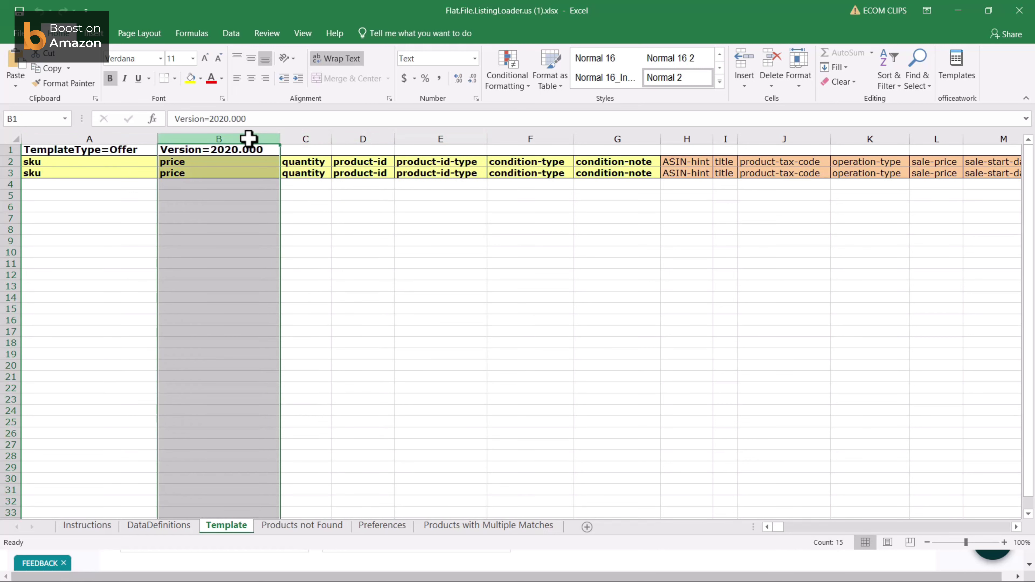
left_click(303, 138)
left_click(529, 399)
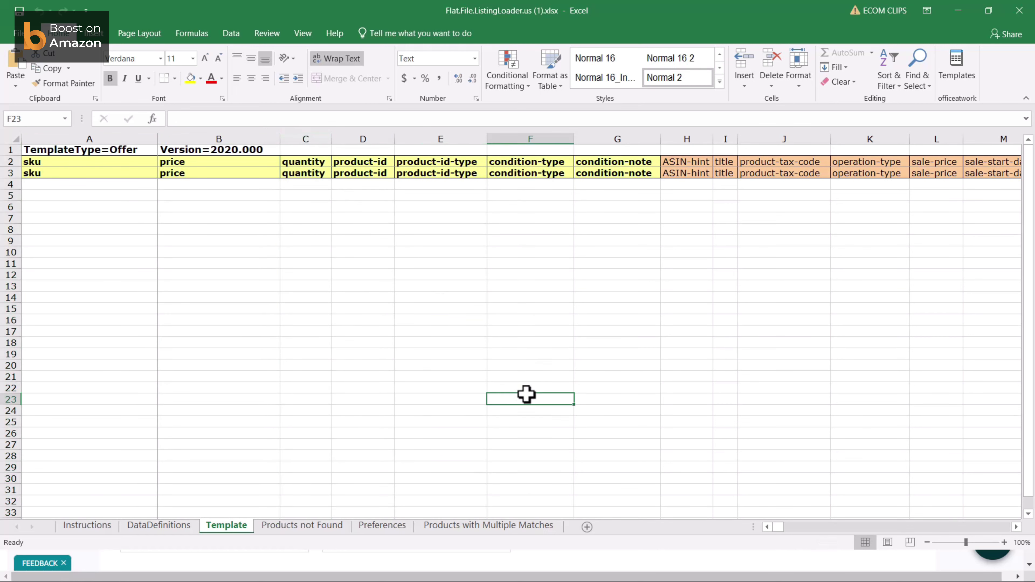
left_click(19, 11)
Back in Seller Central, choose Flat.File.ListingLoader.us (1).xlsx from Downloads as the spreadsheet to upload
left_click(165, 103)
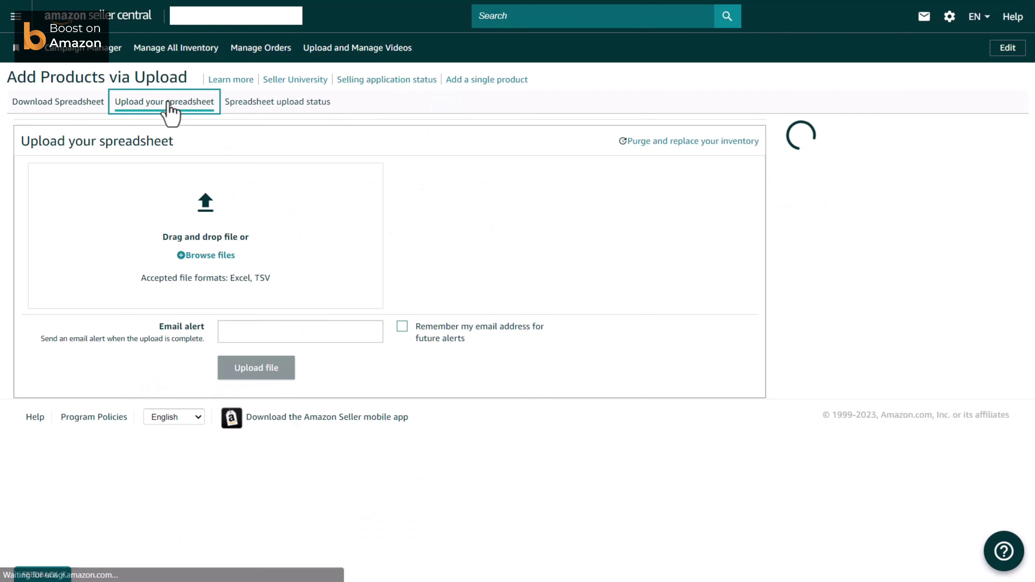
left_click(243, 222)
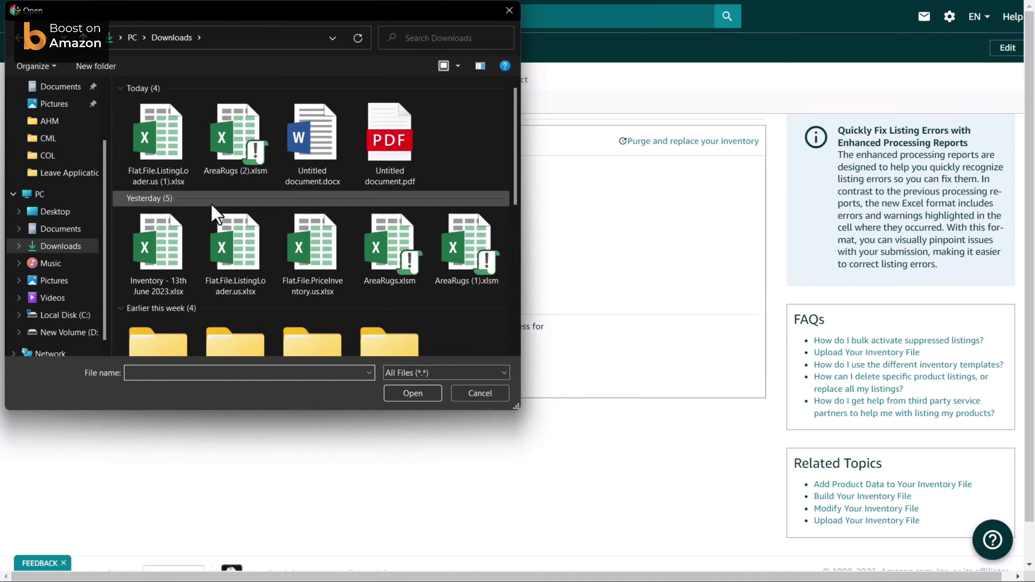
double_click(165, 176)
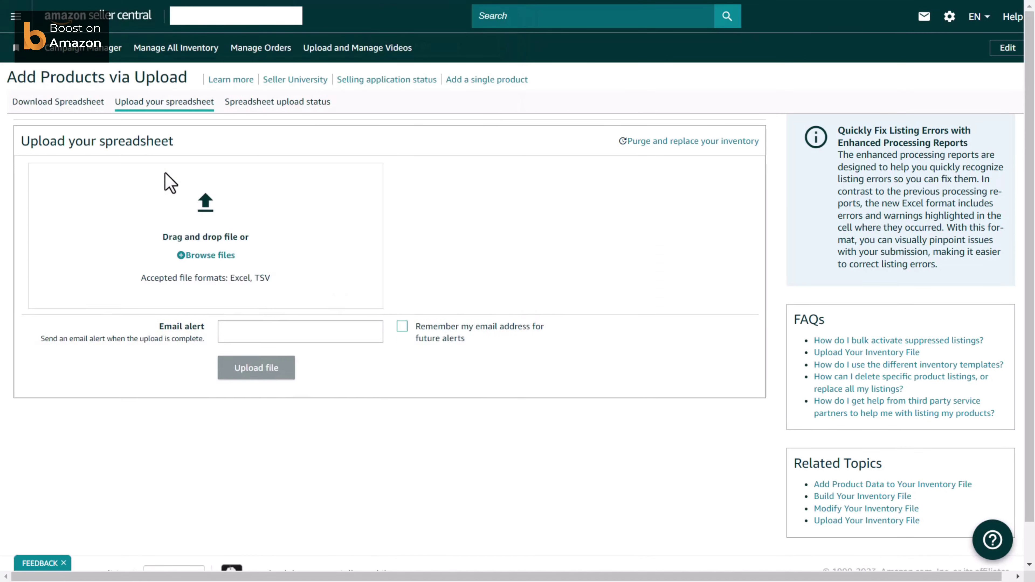